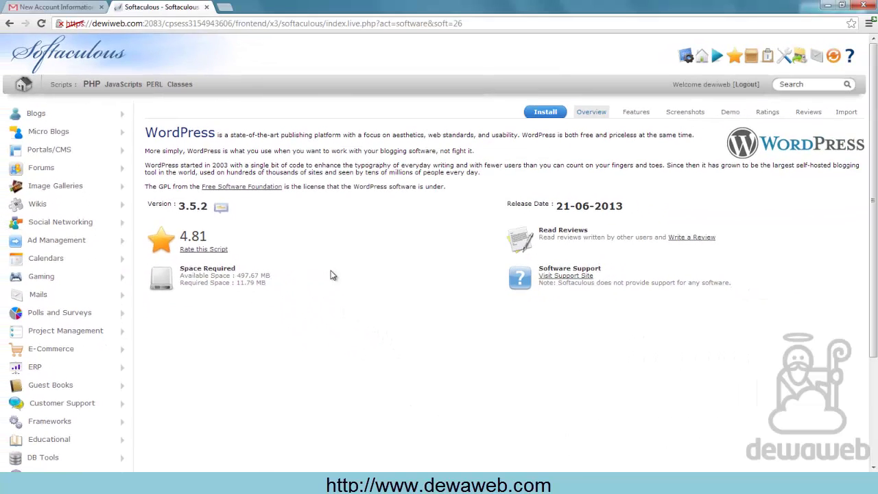
On the WordPress install form, change the table prefix from wp_ to dewa_.
{"action": "left_click", "coordinate": [544, 114]}
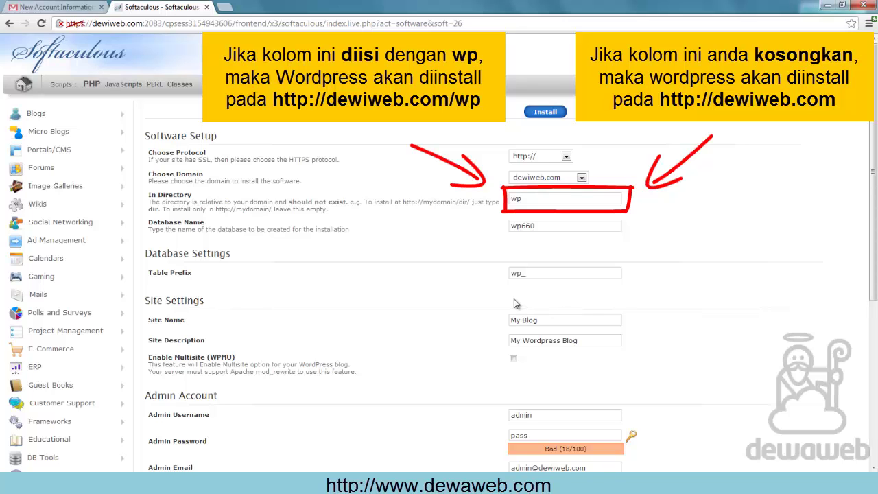
{"action": "key", "text": "Tab"}
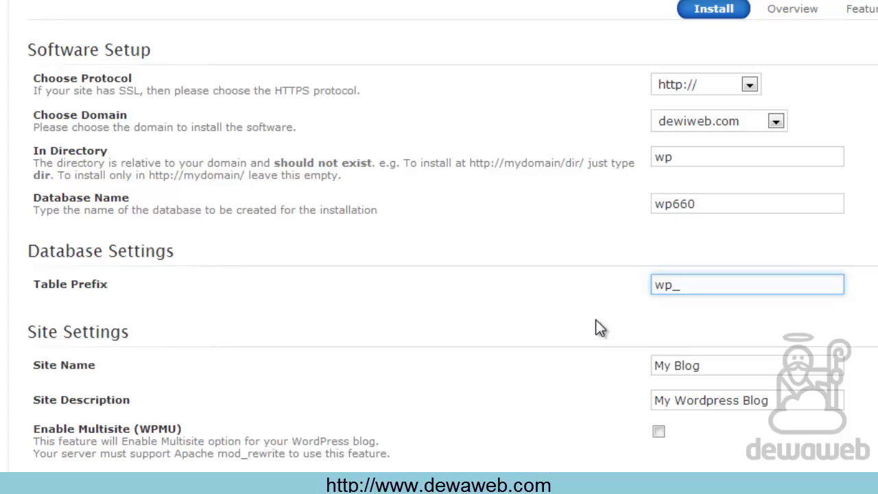
{"action": "key", "text": "BackSpace"}
{"action": "key", "text": "BackSpace"}
{"action": "key", "text": "BackSpace"}
{"action": "type", "text": "dewa"}
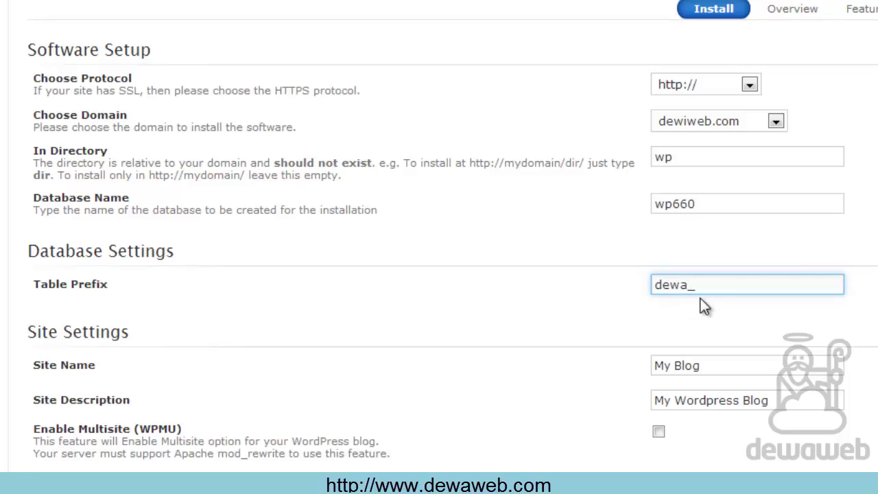
Replace the default site name with 'Website Saya'.
{"action": "scroll", "coordinate": [598, 418], "scroll_direction": "down", "scroll_amount": 5}
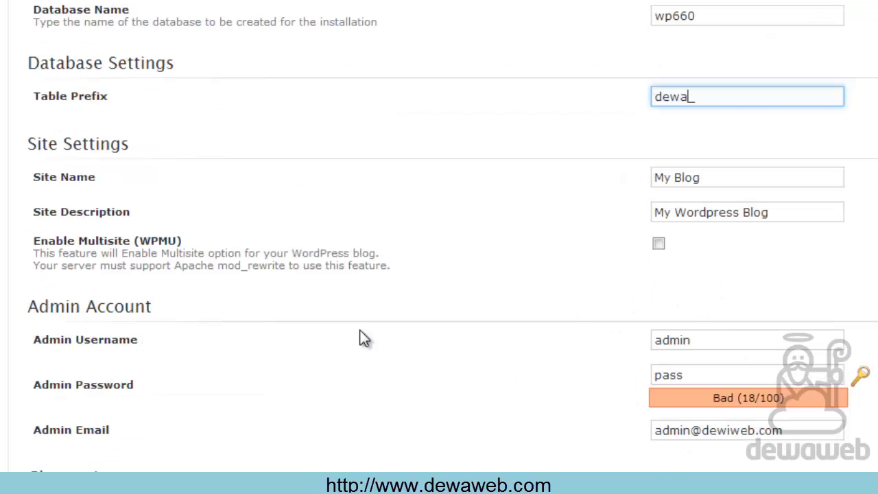
{"action": "left_click", "coordinate": [743, 178]}
{"action": "key", "text": "BackSpace"}
{"action": "key", "text": "BackSpace"}
{"action": "key", "text": "BackSpace"}
{"action": "key", "text": "BackSpace"}
{"action": "key", "text": "BackSpace"}
{"action": "key", "text": "BackSpace"}
{"action": "key", "text": "BackSpace"}
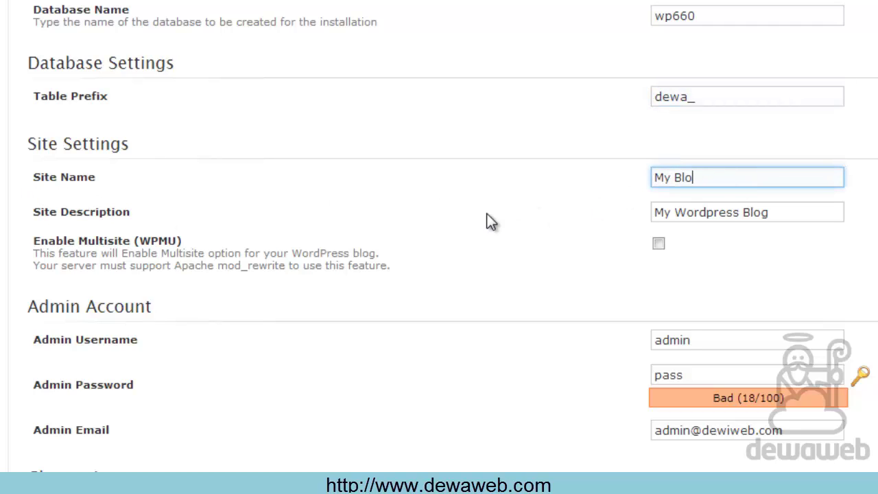
{"action": "type", "text": "Website "}
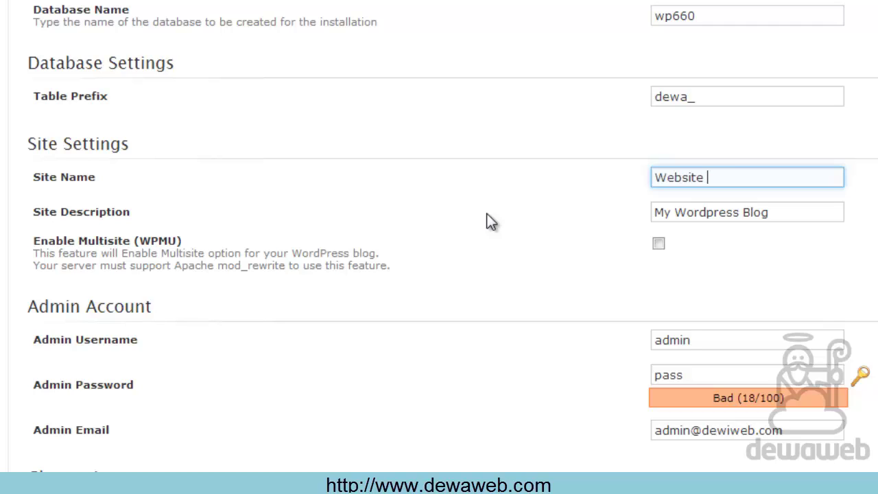
{"action": "type", "text": "Saya"}
Replace the site description with 'Deskripsi Website Saya'.
{"action": "left_click_drag", "start_coordinate": [788, 214], "coordinate": [674, 214]}
{"action": "left_click", "coordinate": [570, 227]}
{"action": "left_click", "coordinate": [779, 214]}
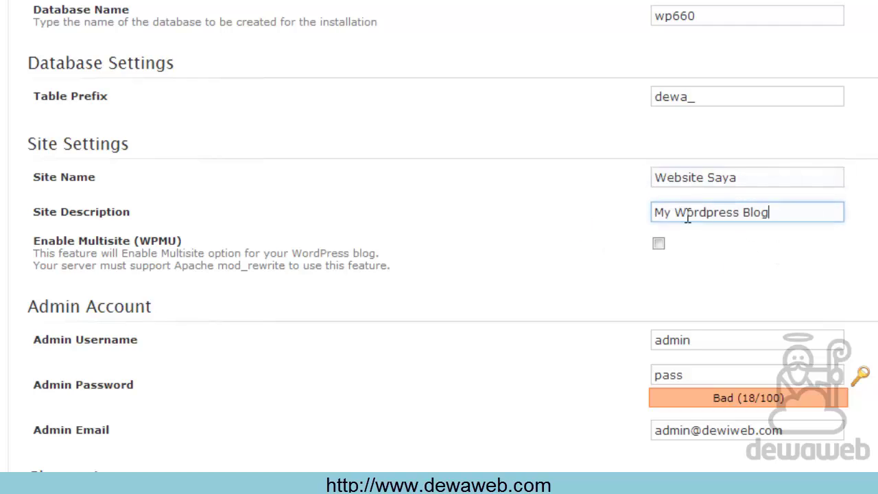
{"action": "key", "text": "ctrl+a"}
{"action": "type", "text": "Desk"}
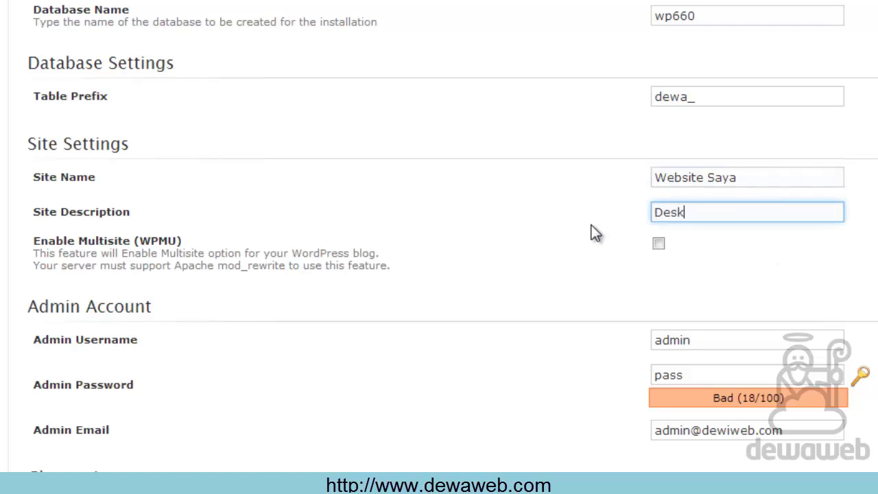
{"action": "type", "text": "ripsi Website Saya"}
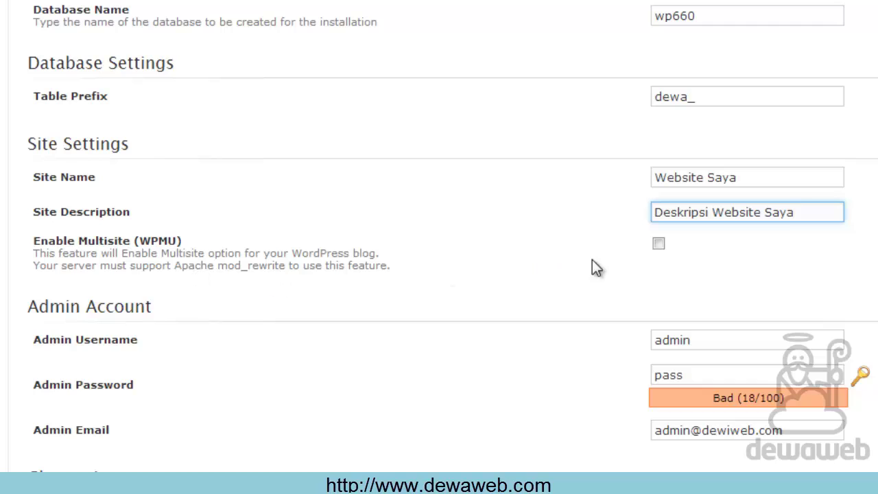
Toggle Enable Multisite on and back off, leaving it unchecked.
{"action": "left_click", "coordinate": [658, 243]}
{"action": "key", "text": "space"}
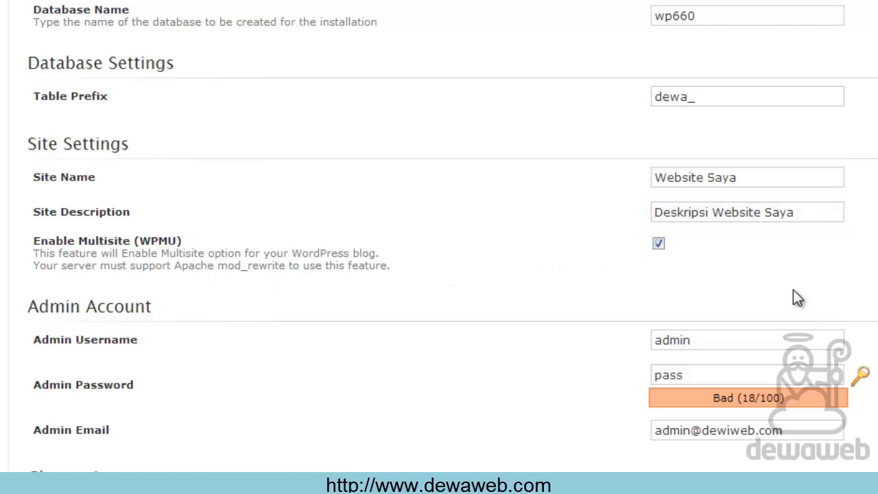
{"action": "left_click", "coordinate": [658, 244]}
Replace the default admin username and admin password with custom values.
{"action": "scroll", "coordinate": [489, 371], "scroll_direction": "down", "scroll_amount": 3}
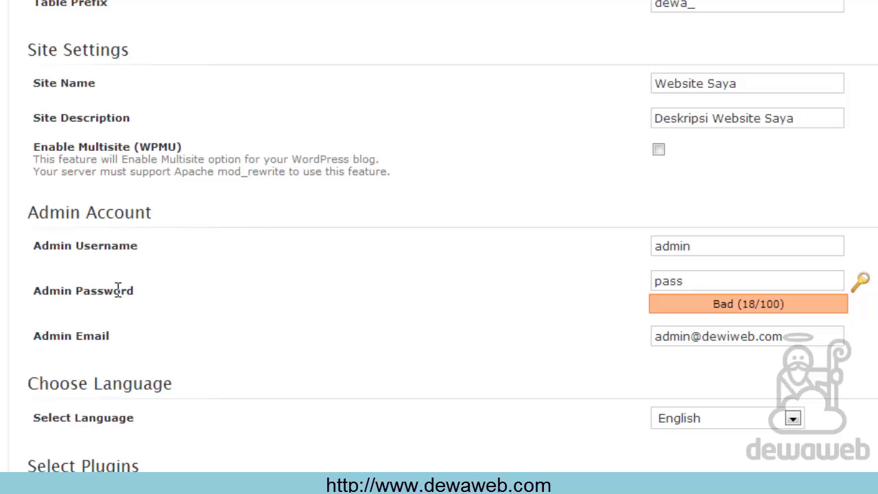
{"action": "left_click_drag", "start_coordinate": [708, 246], "coordinate": [574, 251]}
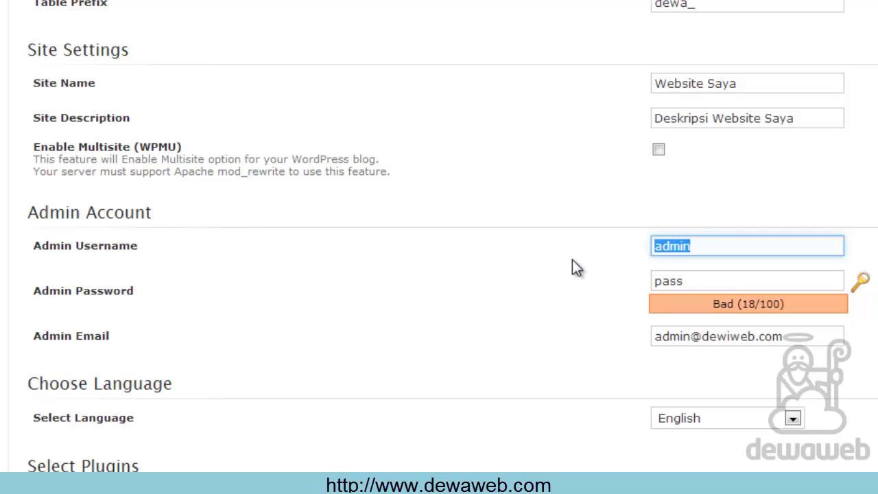
{"action": "type", "text": "admin"}
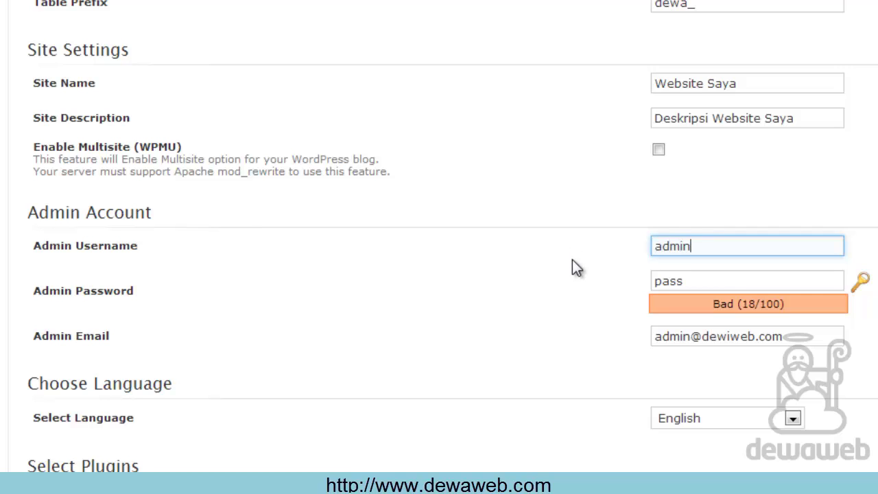
{"action": "type", "text": "dewa"}
{"action": "left_click_drag", "start_coordinate": [698, 280], "coordinate": [542, 274]}
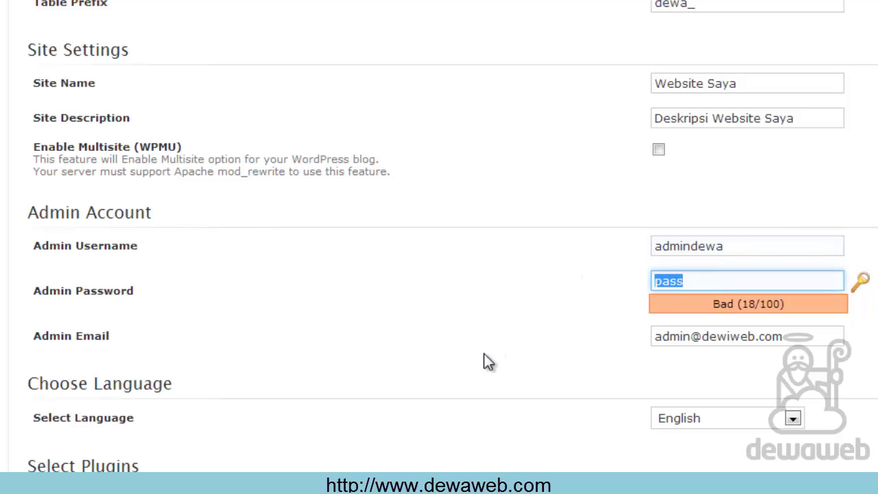
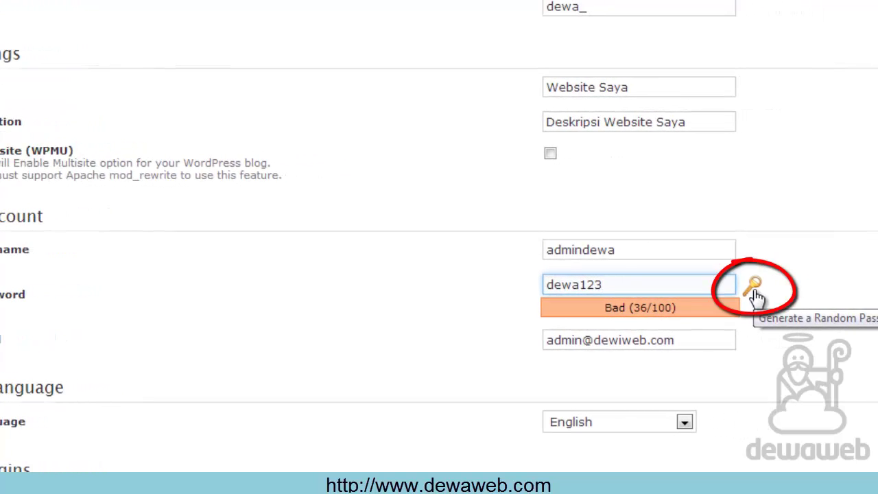
Generate several random Strong (60/100) admin passwords, then overwrite with a custom typed password.
{"action": "left_click", "coordinate": [754, 288]}
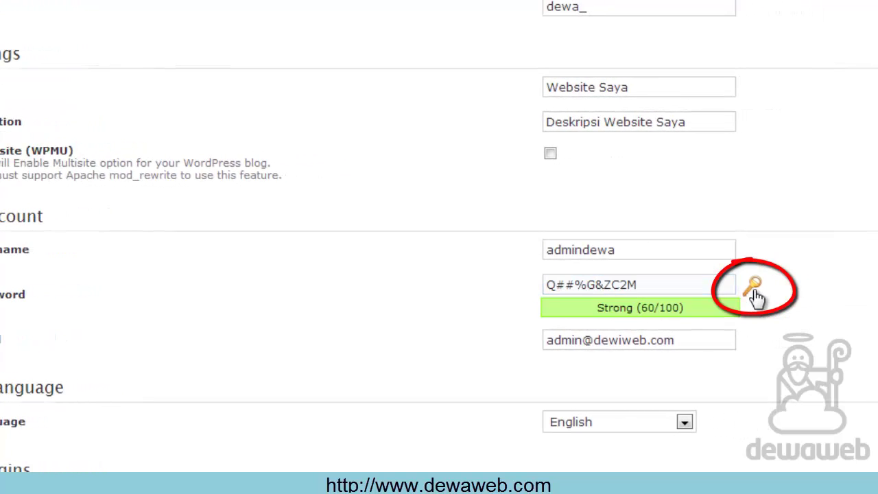
{"action": "left_click", "coordinate": [645, 284]}
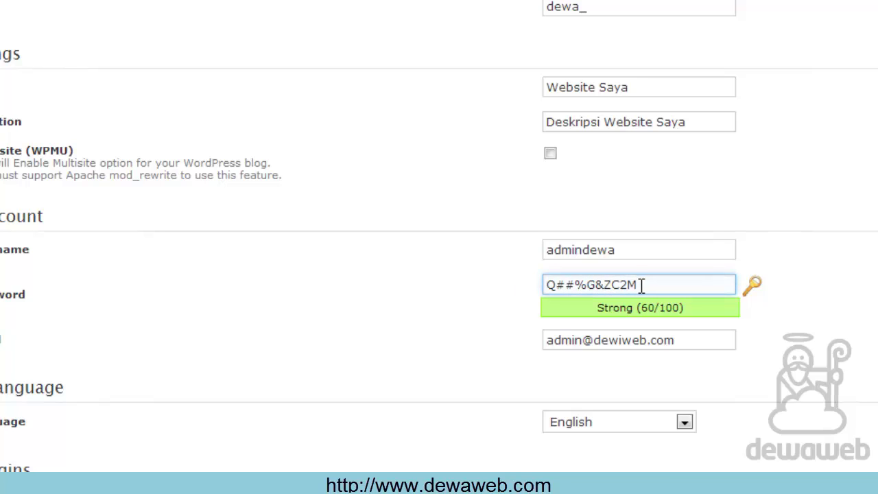
{"action": "left_click", "coordinate": [639, 312]}
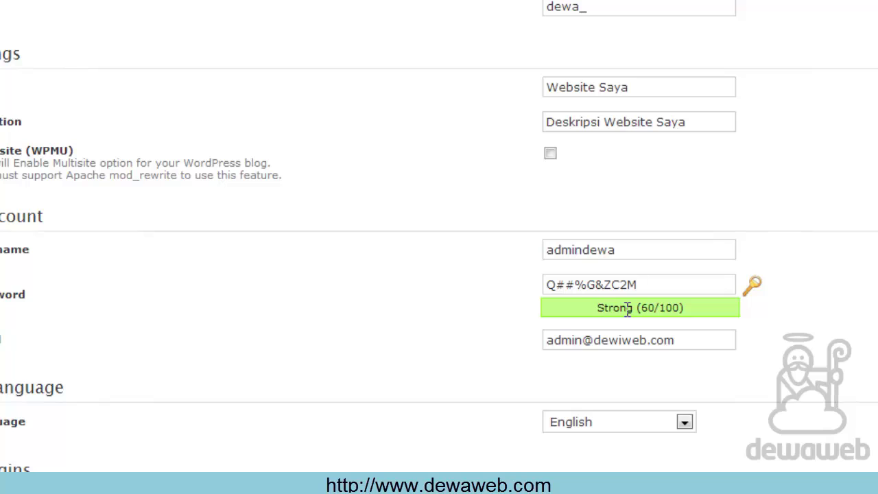
{"action": "left_click", "coordinate": [758, 297]}
{"action": "left_click", "coordinate": [759, 295]}
{"action": "left_click", "coordinate": [759, 296]}
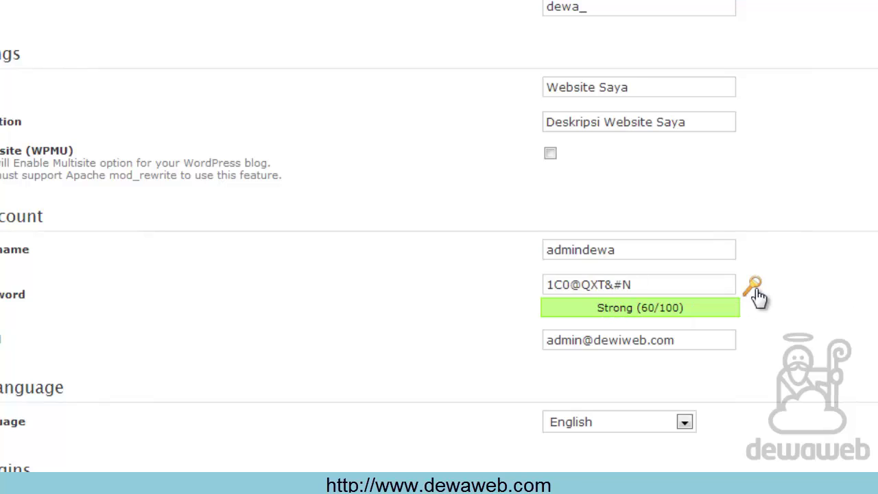
{"action": "left_click", "coordinate": [758, 297]}
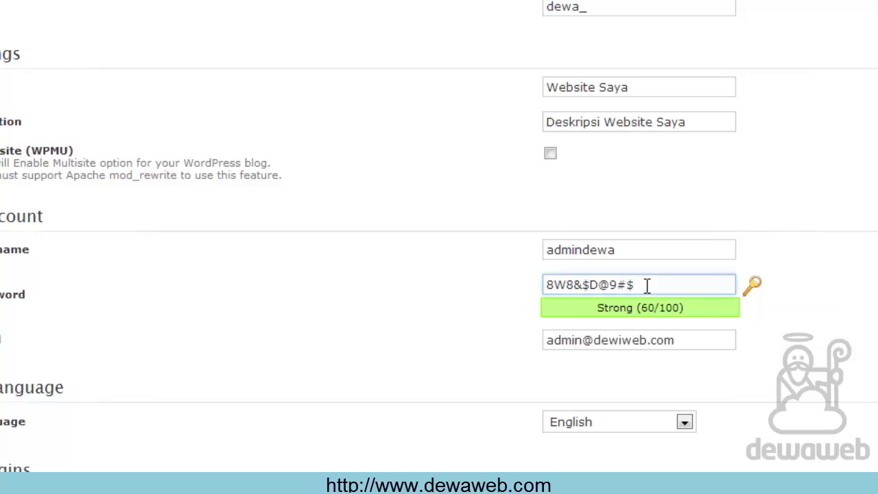
{"action": "left_click_drag", "start_coordinate": [645, 286], "coordinate": [479, 287]}
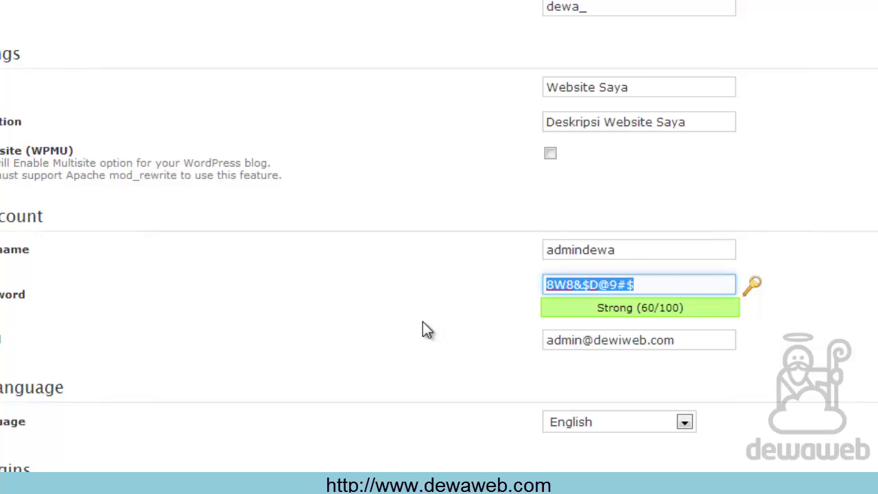
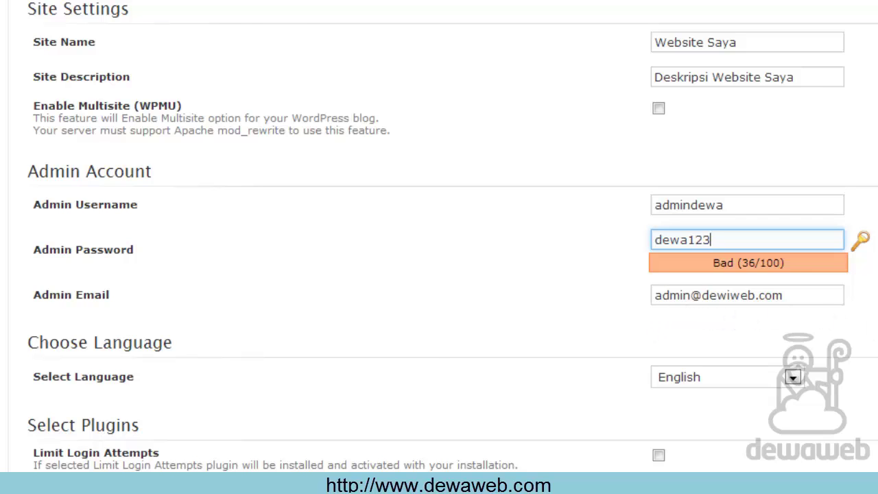
Scroll down toward the Install button, keeping the custom password rated Bad (36/100).
{"action": "scroll", "coordinate": [855, 323], "scroll_direction": "down", "scroll_amount": 2}
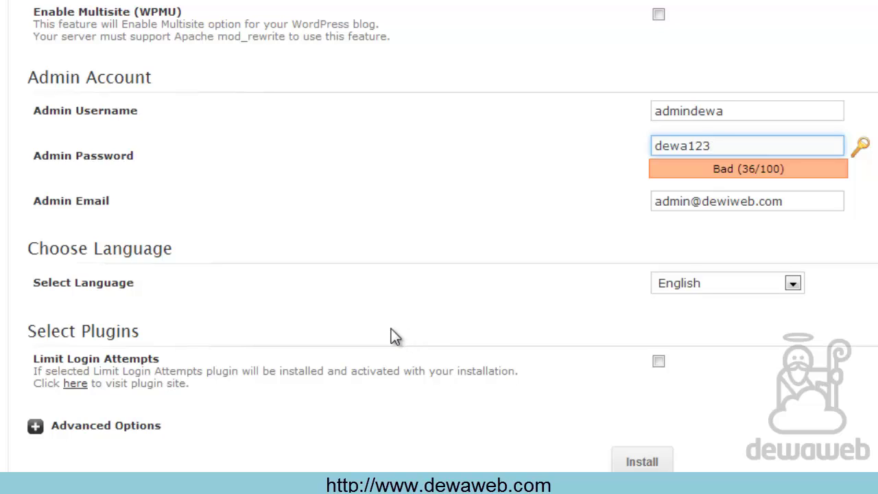
{"action": "scroll", "coordinate": [728, 271], "scroll_direction": "down", "scroll_amount": 3}
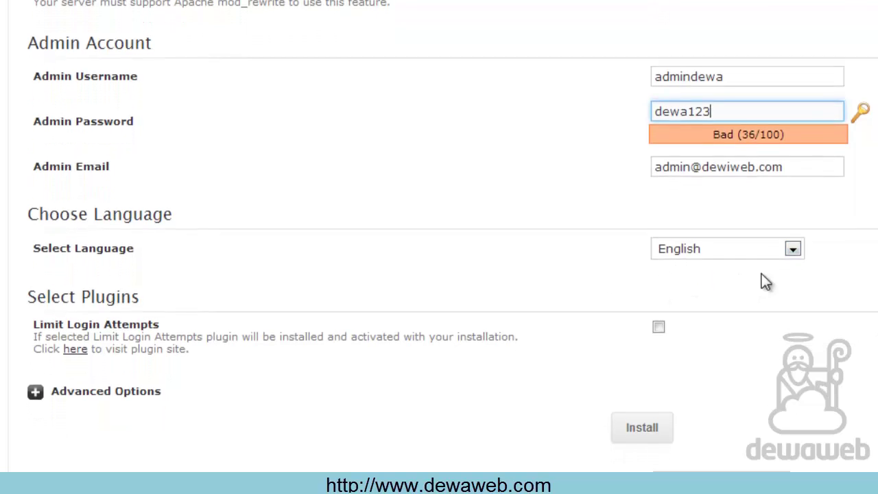
{"action": "left_click", "coordinate": [795, 199]}
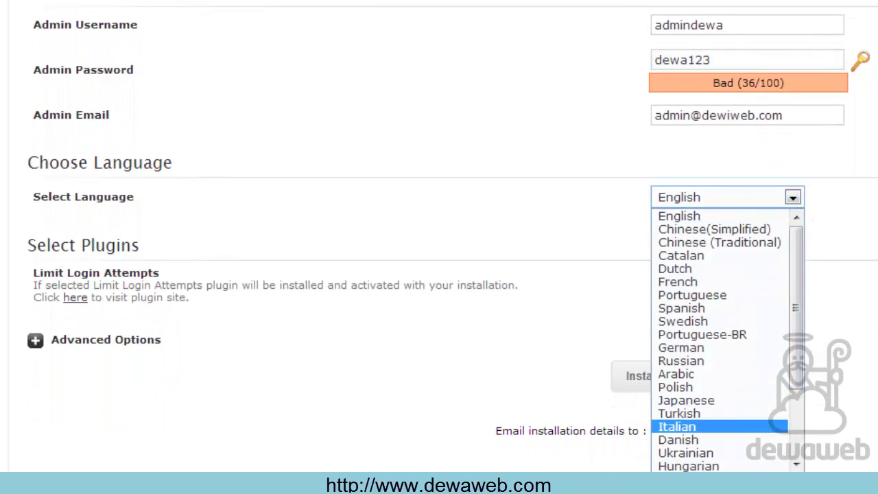
{"action": "left_click_drag", "start_coordinate": [794, 337], "coordinate": [798, 294]}
{"action": "left_click", "coordinate": [869, 237]}
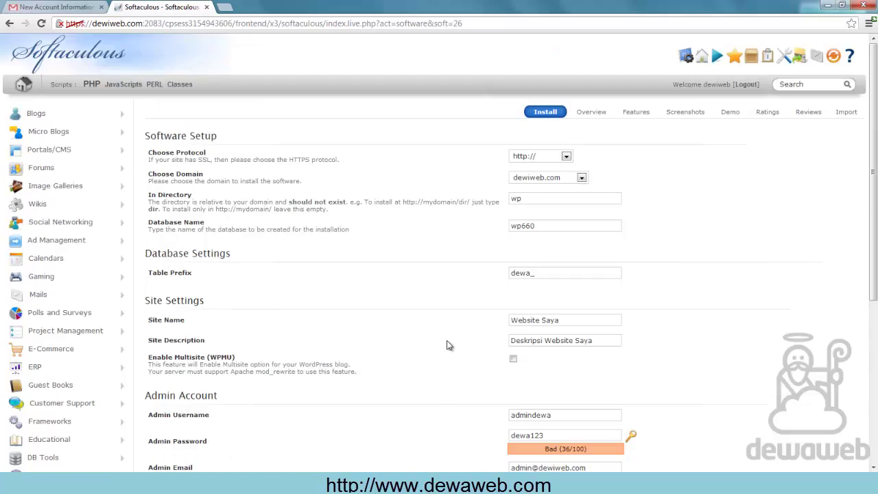
{"action": "scroll", "coordinate": [447, 345], "scroll_direction": "down", "scroll_amount": 4}
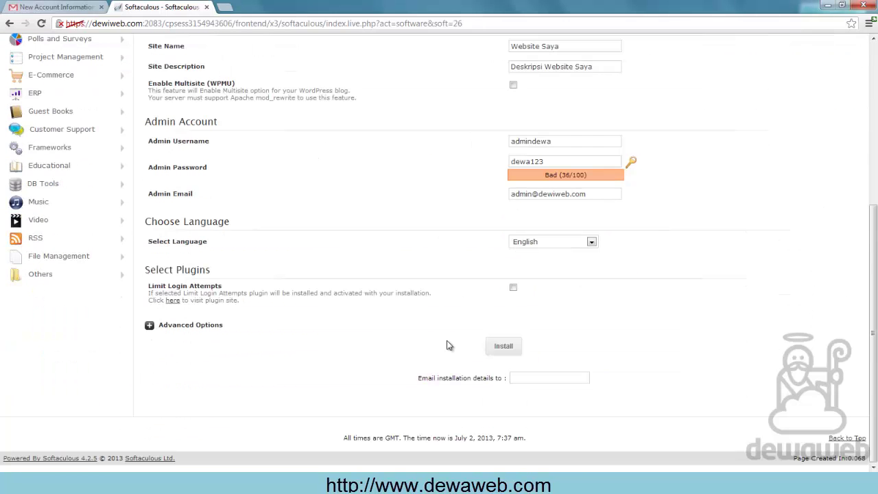
{"action": "scroll", "coordinate": [445, 268], "scroll_direction": "up", "scroll_amount": 3}
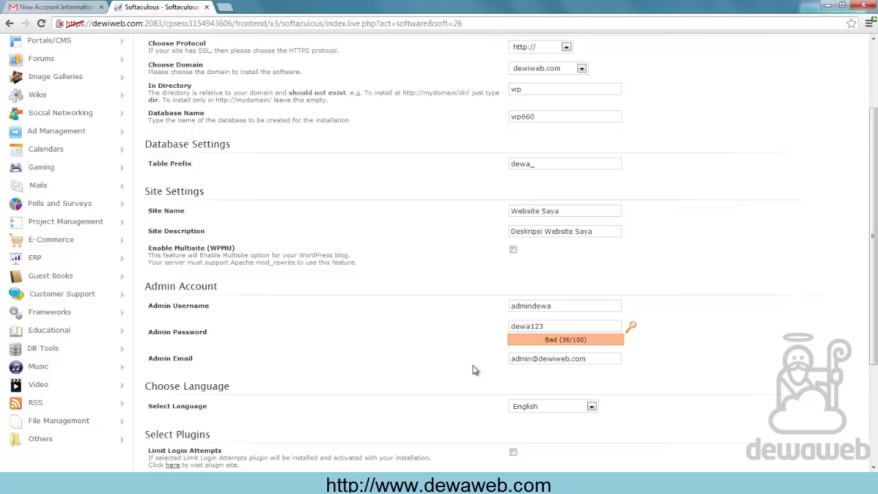
{"action": "scroll", "coordinate": [472, 371], "scroll_direction": "down", "scroll_amount": 2}
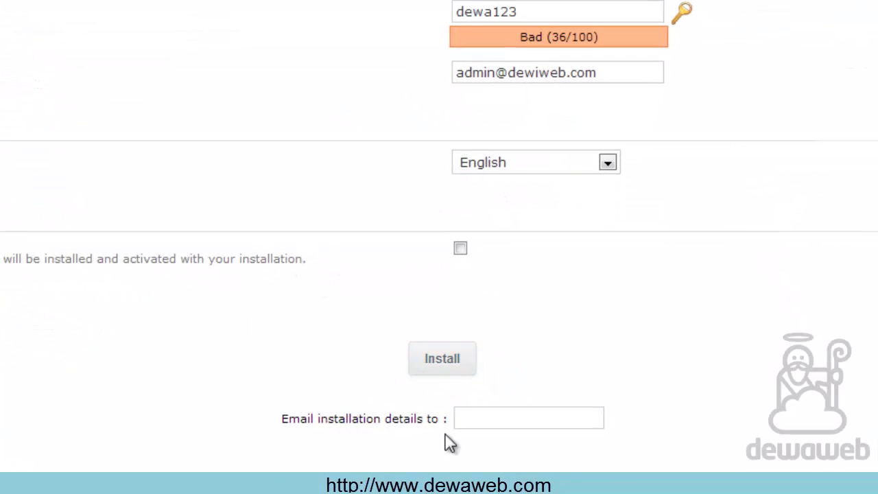
Fill the 'Email installation details to' field with the admin's e-mail address.
{"action": "left_click", "coordinate": [471, 421]}
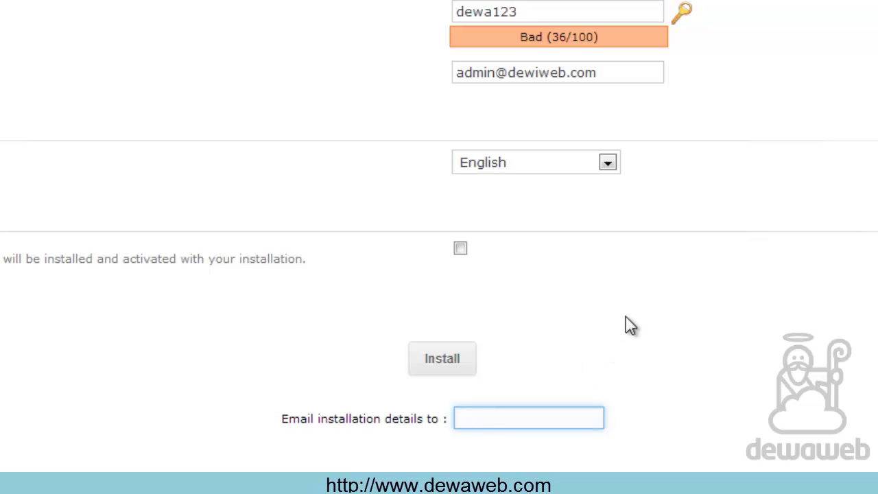
{"action": "key", "text": "ctrl+v"}
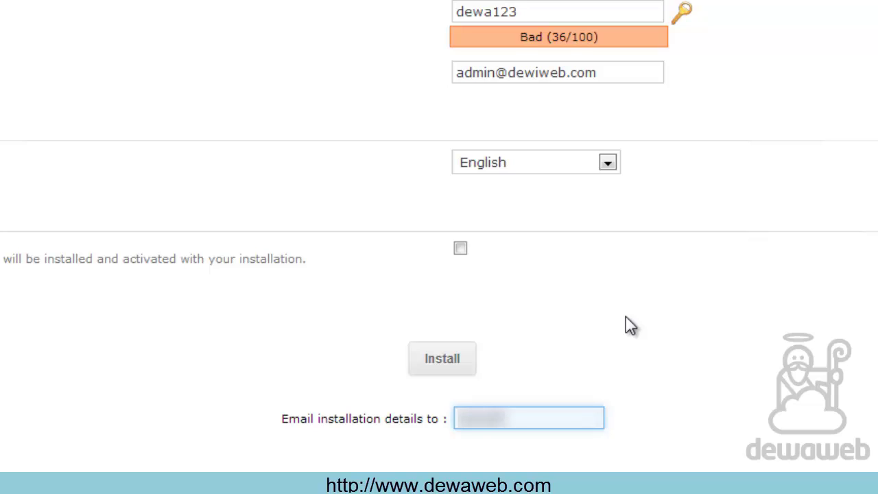
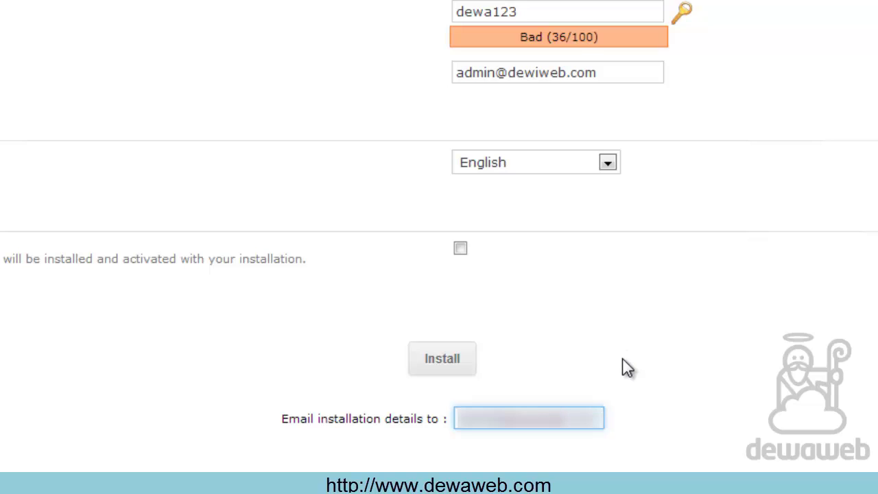
Run the WordPress installation to dewiweb.com/wp and wait for the success page.
{"action": "left_click", "coordinate": [443, 361]}
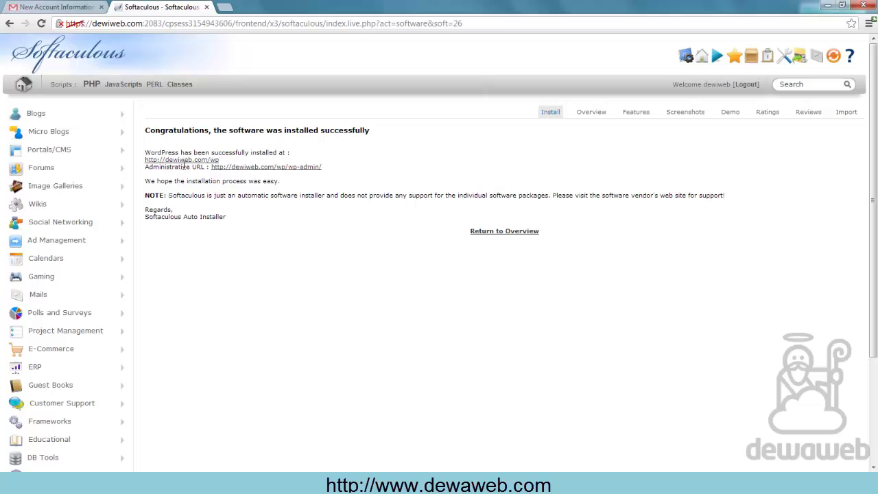
Load dewiweb.com/wp in a new browser tab and decline translating the page.
{"action": "left_click", "coordinate": [229, 8]}
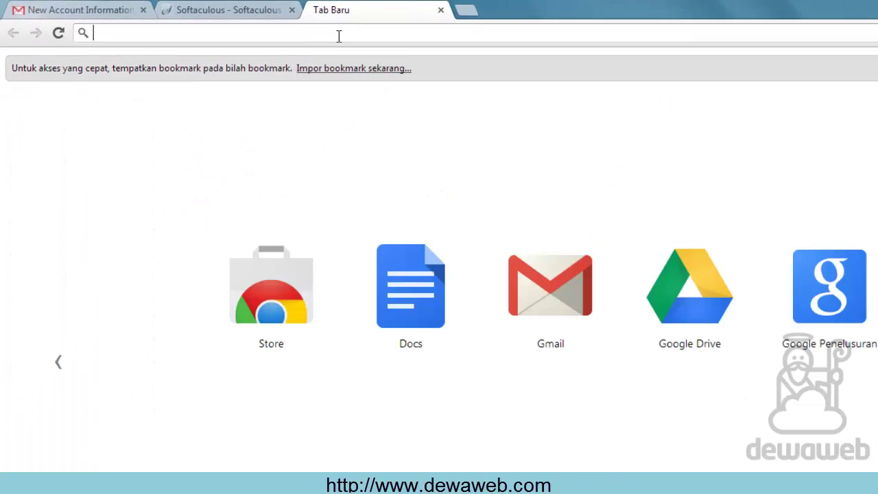
{"action": "type", "text": "dewi"}
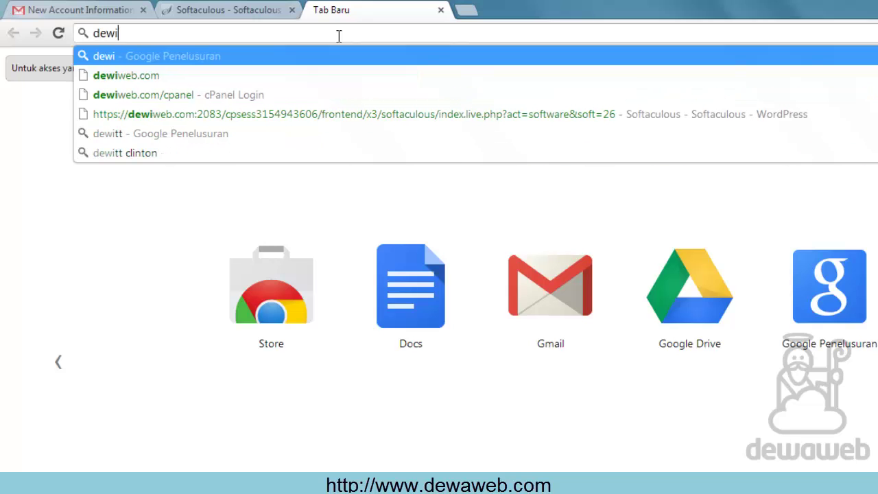
{"action": "type", "text": "web.com"}
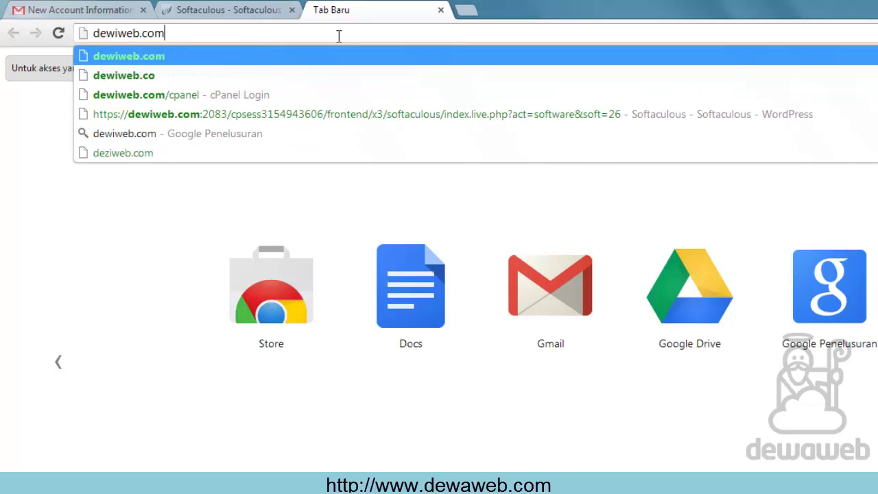
{"action": "type", "text": "/wp"}
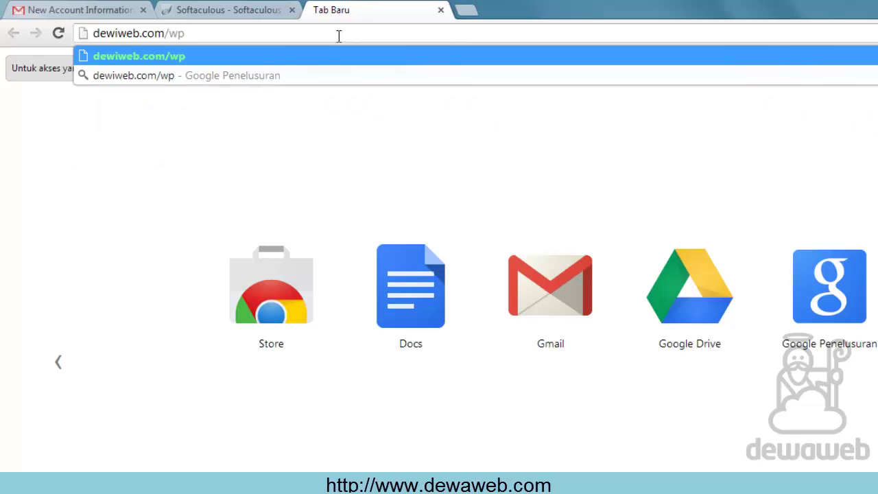
{"action": "key", "text": "Return"}
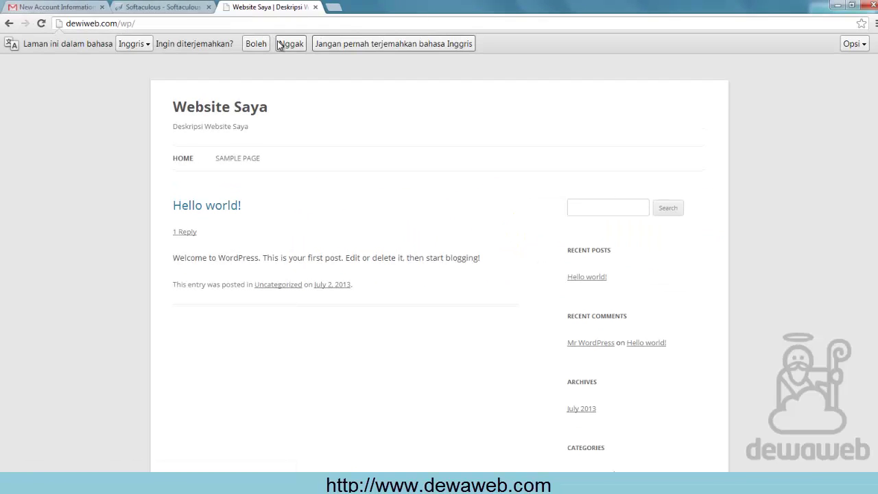
{"action": "left_click", "coordinate": [287, 45]}
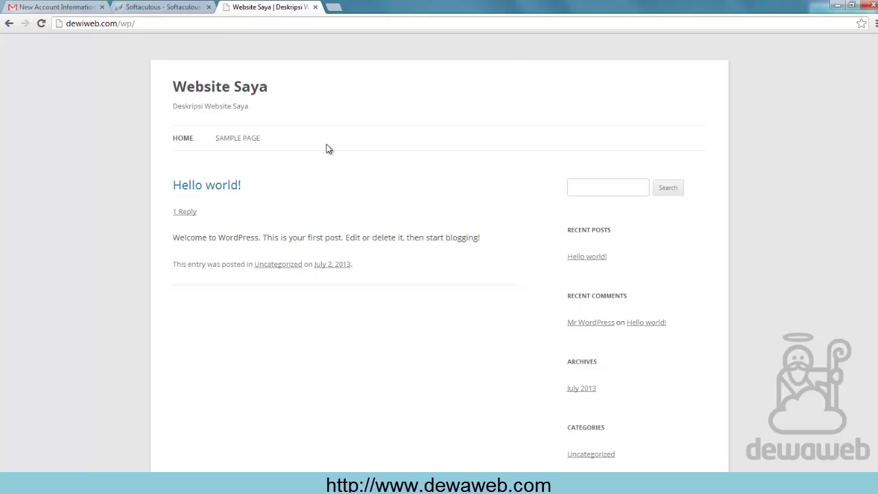
Append wp-admin to the site URL to reach dewiweb.com/wp/wp-admin.
{"action": "left_click", "coordinate": [154, 24]}
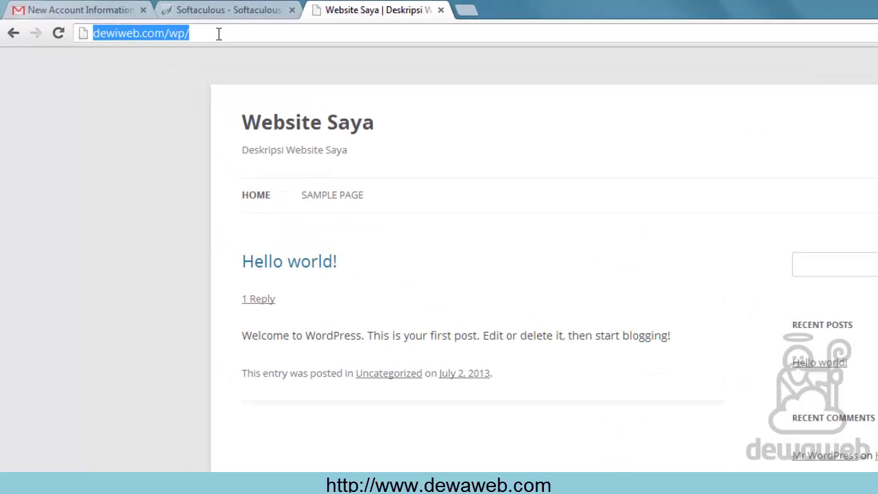
{"action": "left_click", "coordinate": [159, 24]}
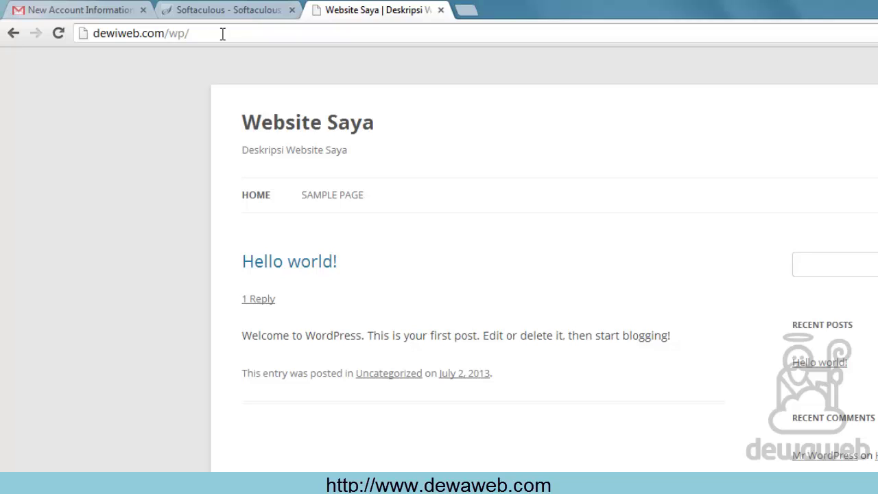
{"action": "type", "text": "wp-admin"}
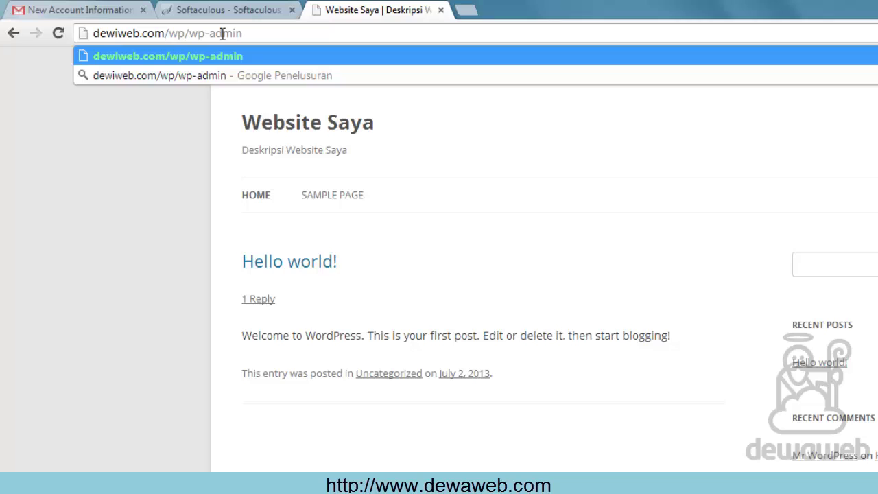
{"action": "key", "text": "Return"}
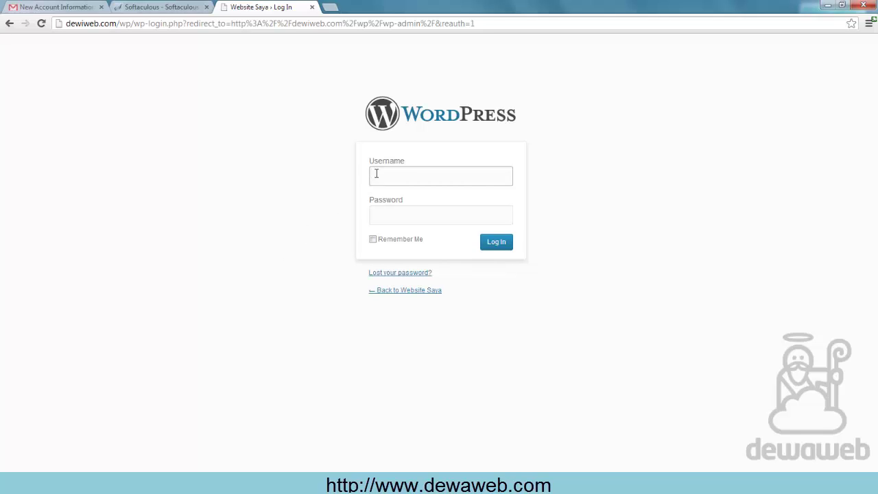
Log in with the admin username and password, refusing Chrome's offer to save it.
{"action": "left_click", "coordinate": [375, 176]}
{"action": "type", "text": "admindewa"}
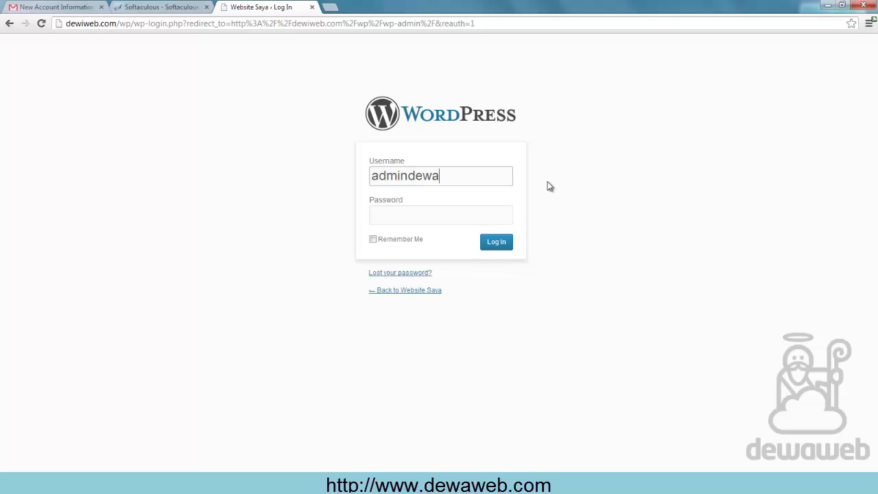
{"action": "key", "text": "Tab"}
{"action": "type", "text": "•••••••"}
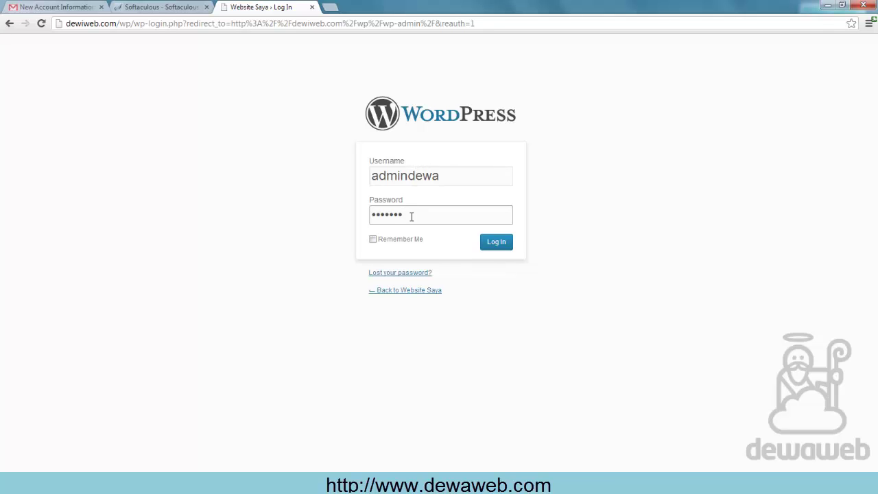
{"action": "left_click", "coordinate": [488, 246]}
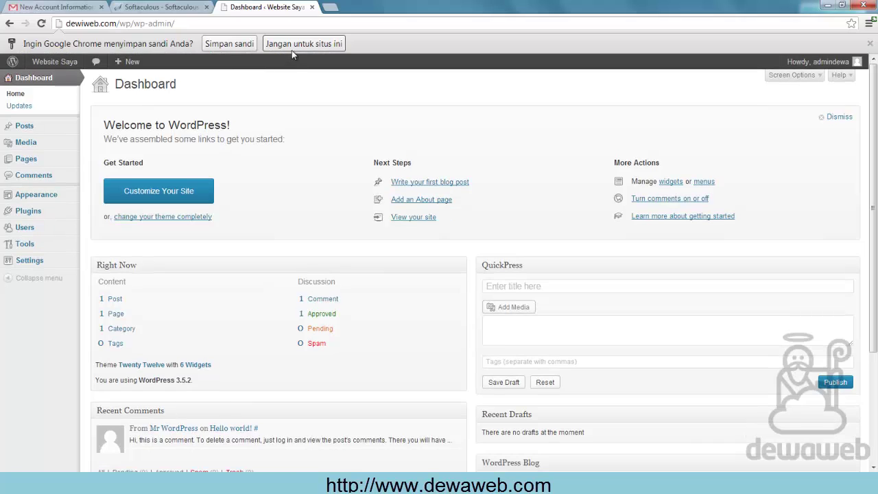
{"action": "left_click", "coordinate": [291, 50]}
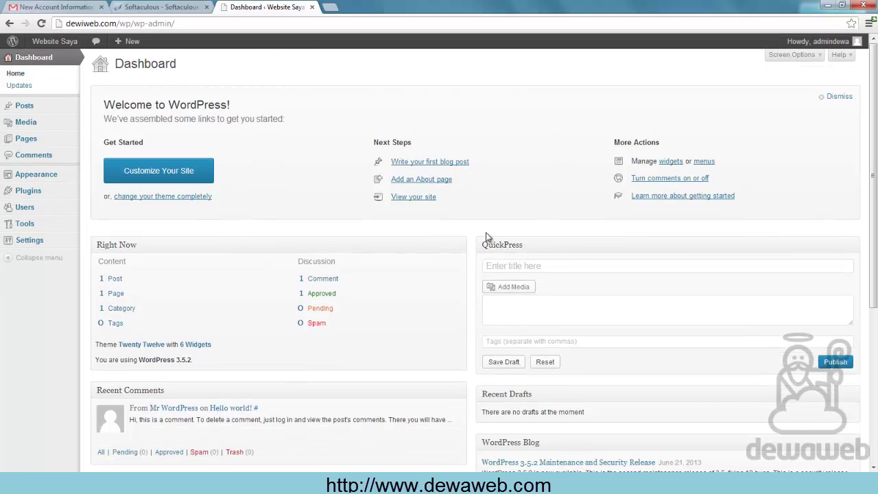